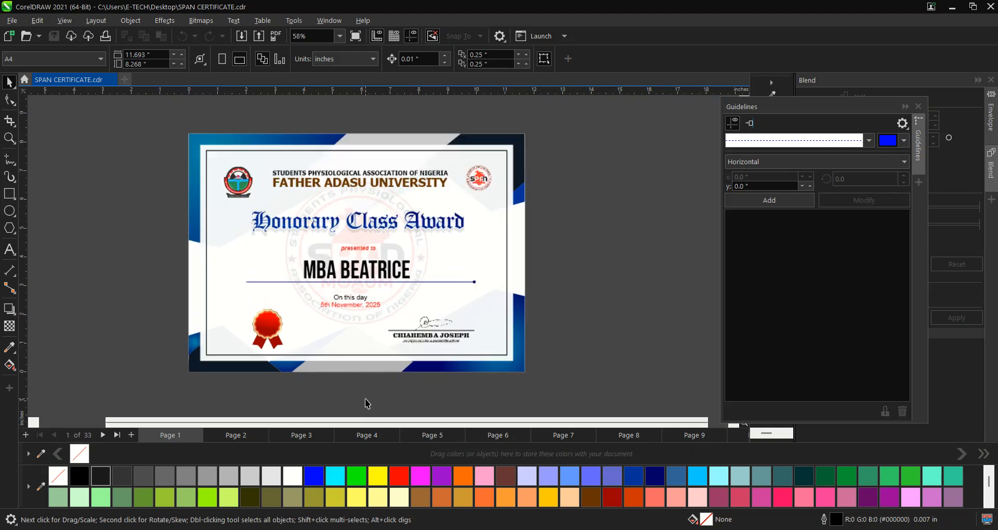
click(195, 208)
click(177, 203)
click(515, 197)
click(540, 201)
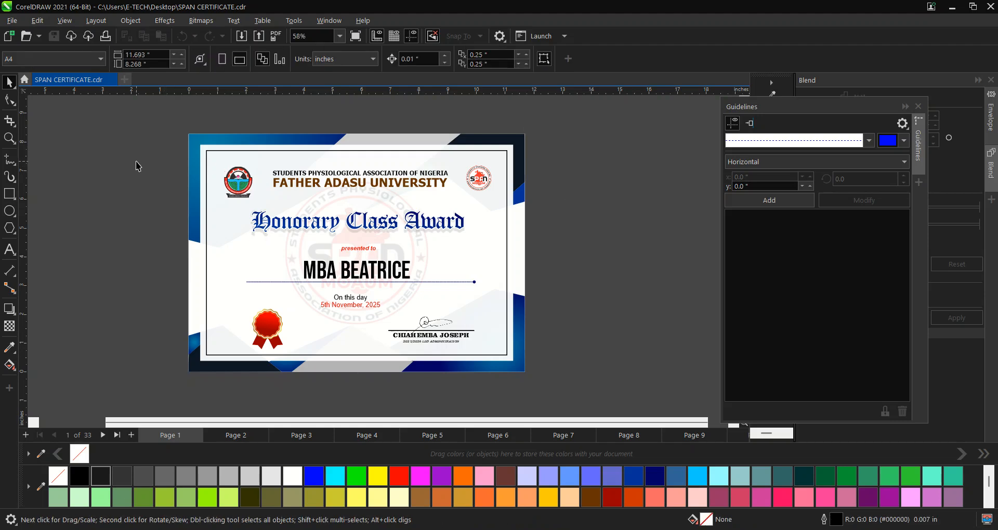
Step: Create a new blank Letter document and close SPAN CERTIFICATE.cdr without saving its changes
key(ctrl+n)
click(537, 390)
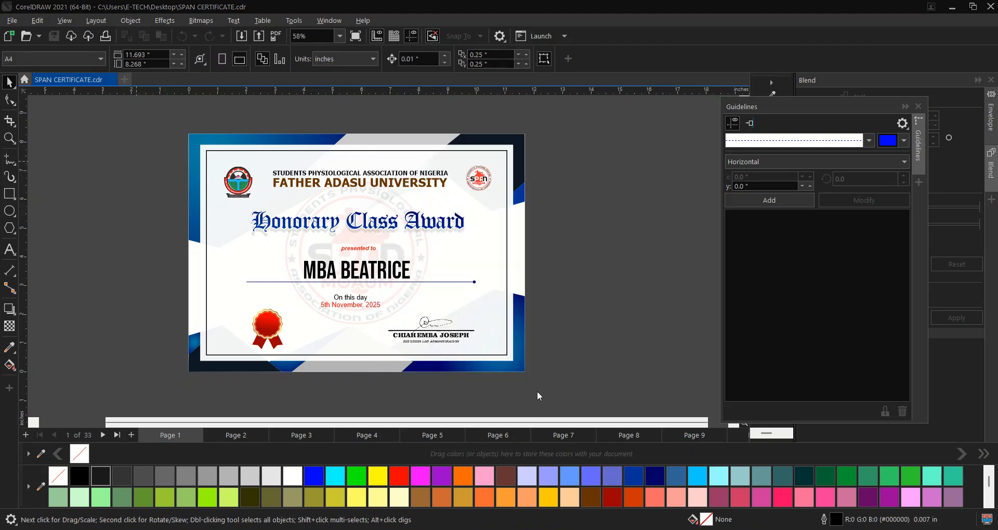
click(89, 79)
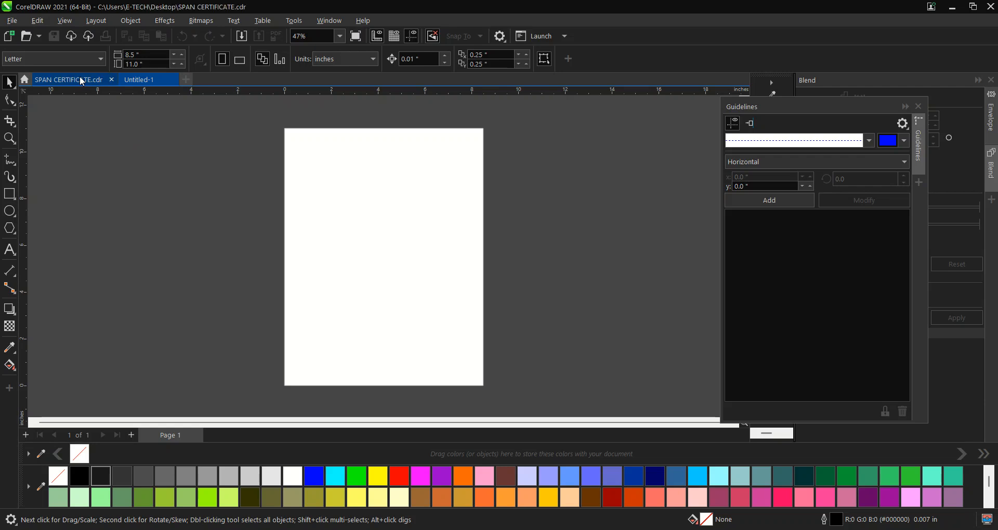
click(114, 80)
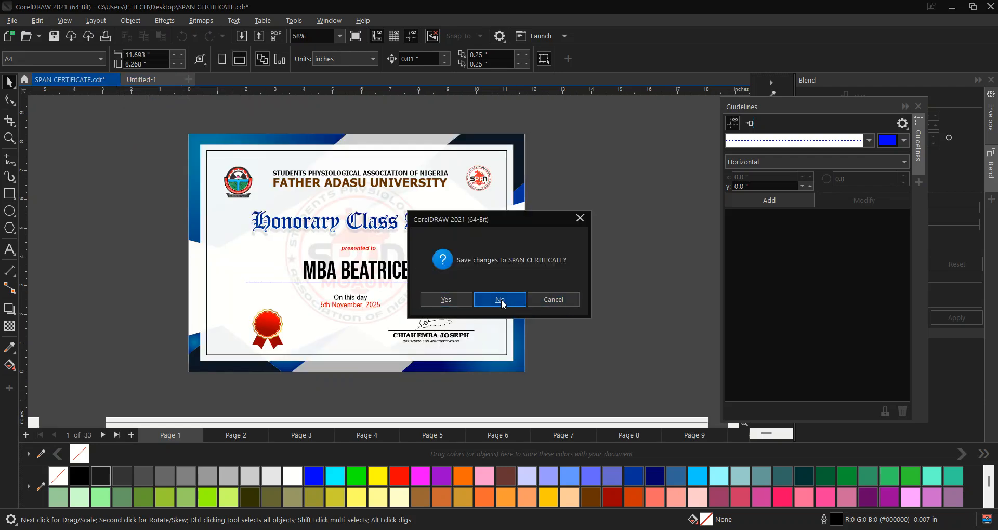
click(500, 300)
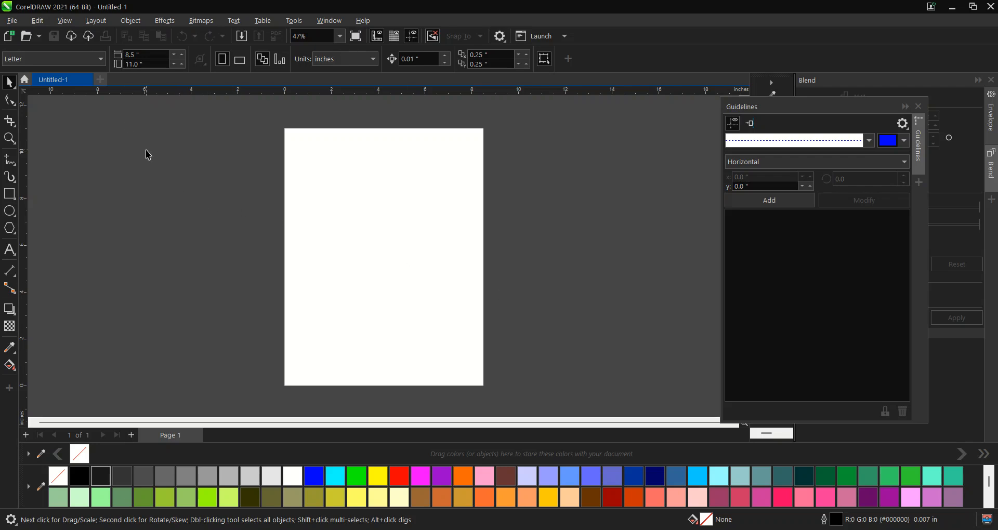
Step: Run the Converter.Start macro from the FileConverter (FileConverter.gms) project
click(323, 23)
mouse_move(303, 24)
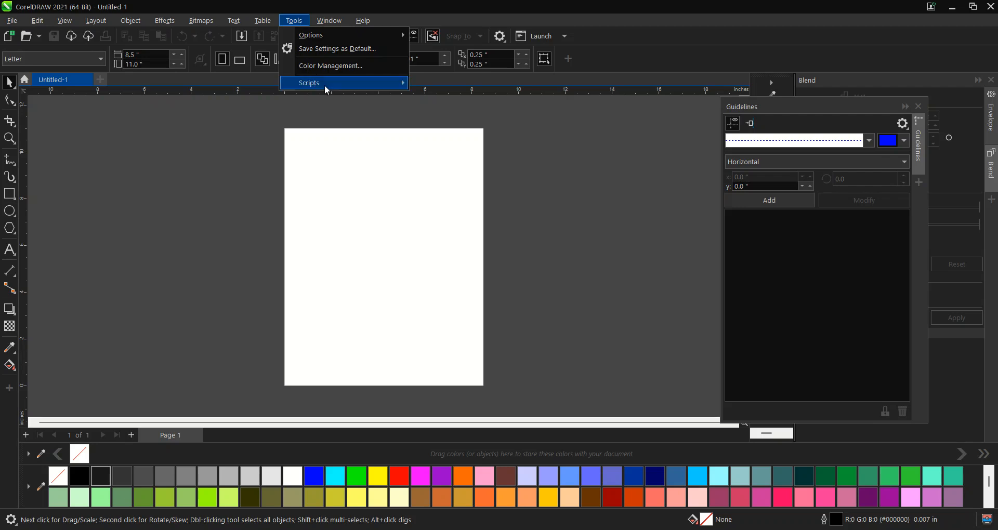
mouse_move(324, 84)
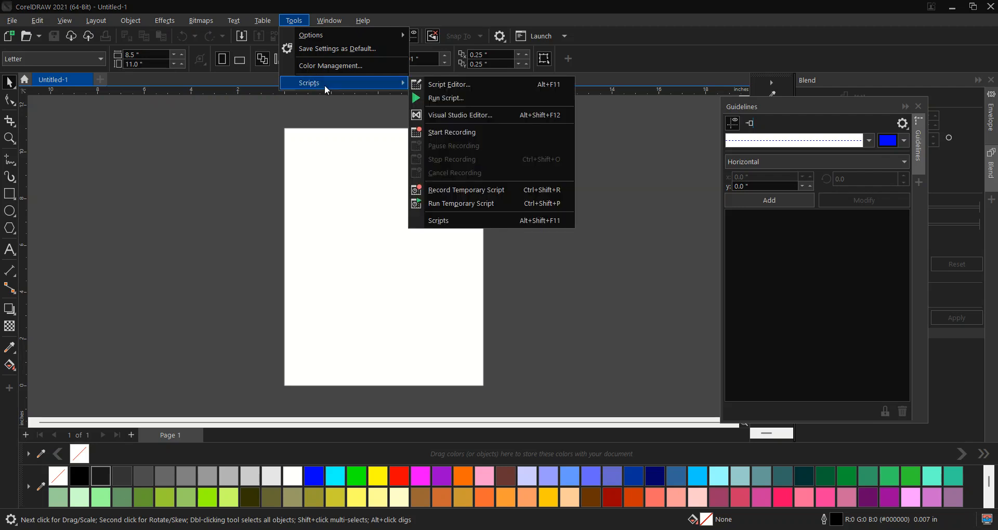
click(445, 97)
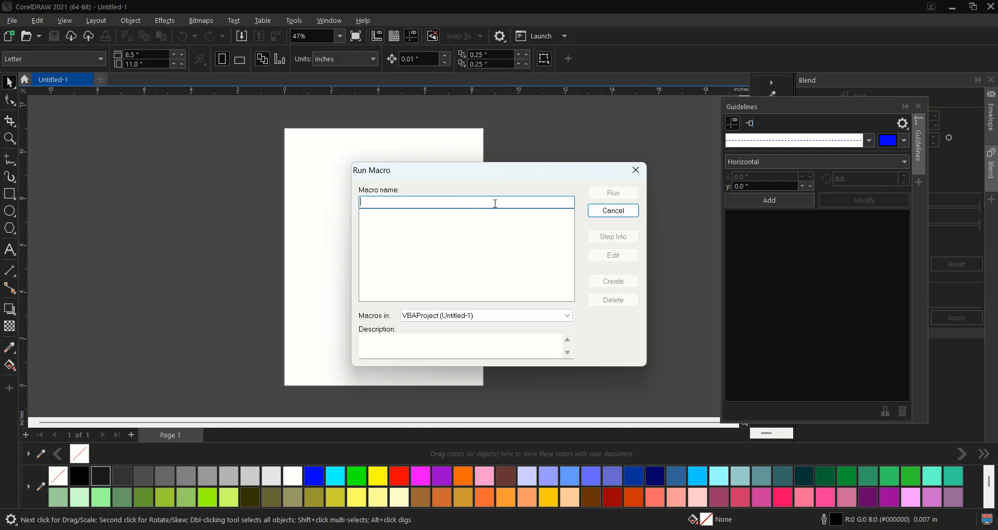
click(505, 315)
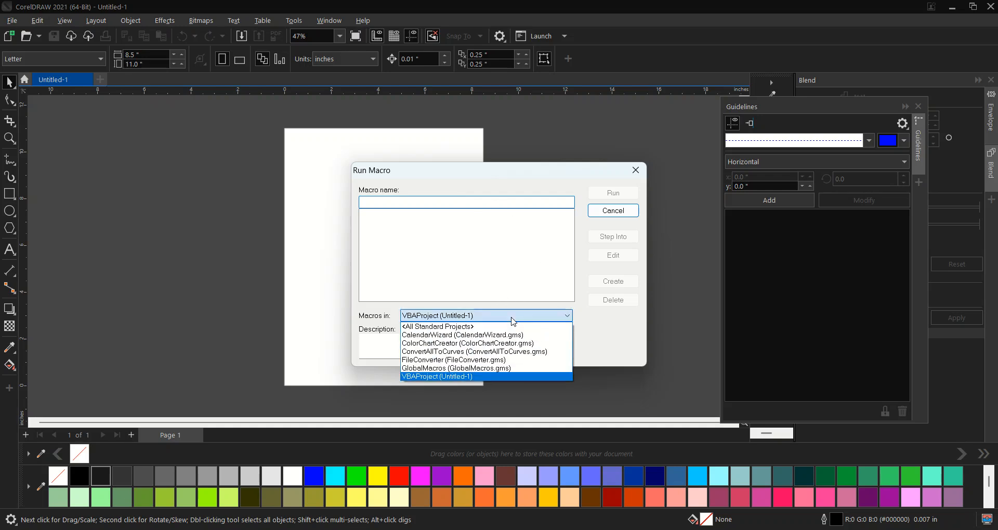
click(457, 360)
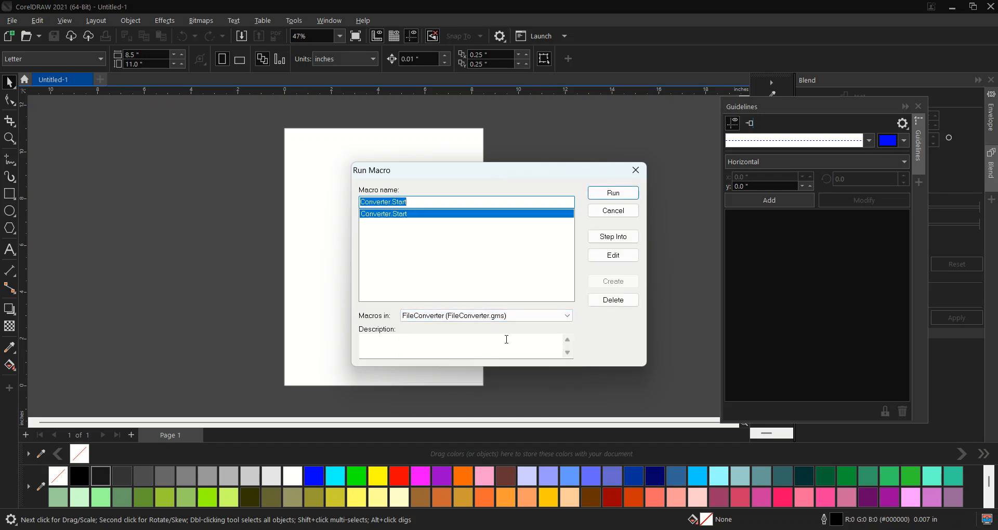
click(613, 193)
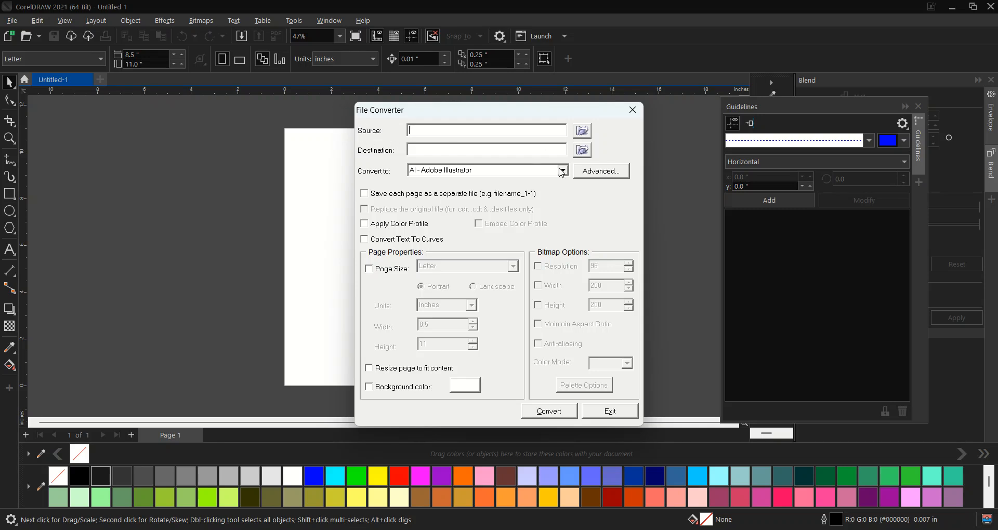
Step: Set the source file type to CDR - CorelDRAW and choose the Desktop as the source folder
click(583, 132)
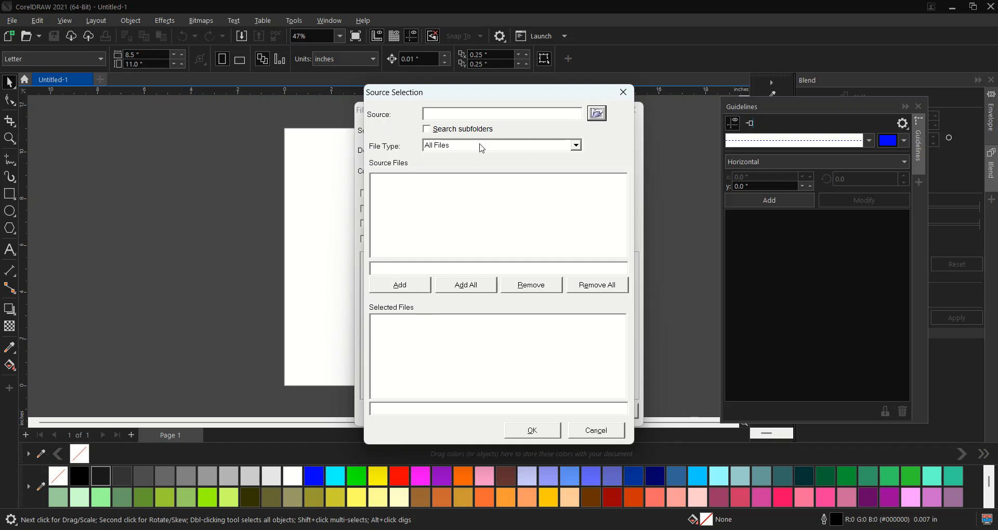
click(576, 146)
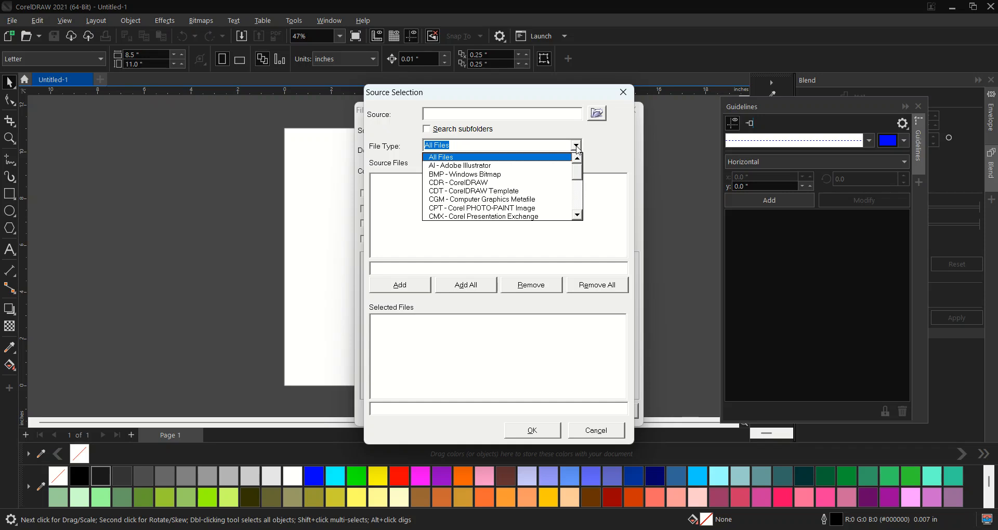
click(471, 183)
click(597, 113)
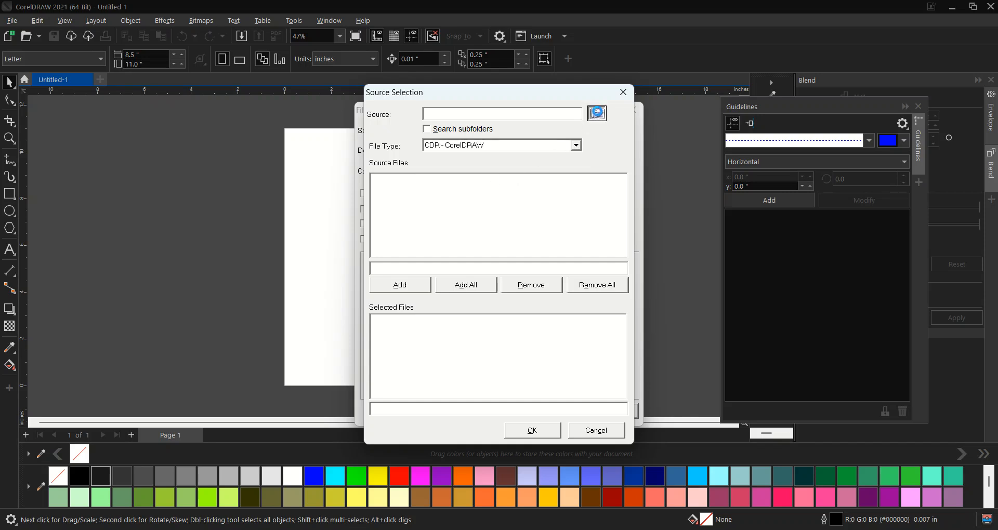
scroll(442, 281, up, 1)
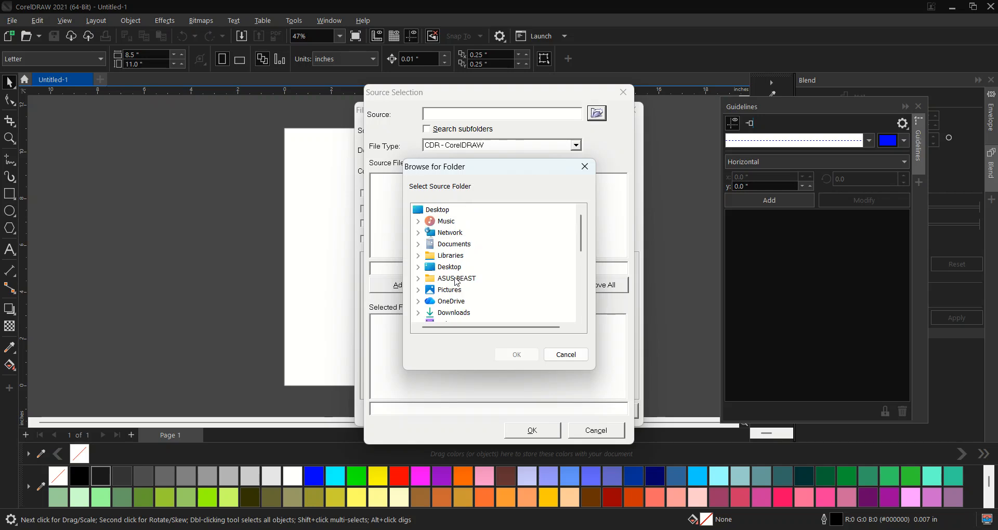
click(443, 210)
double_click(443, 210)
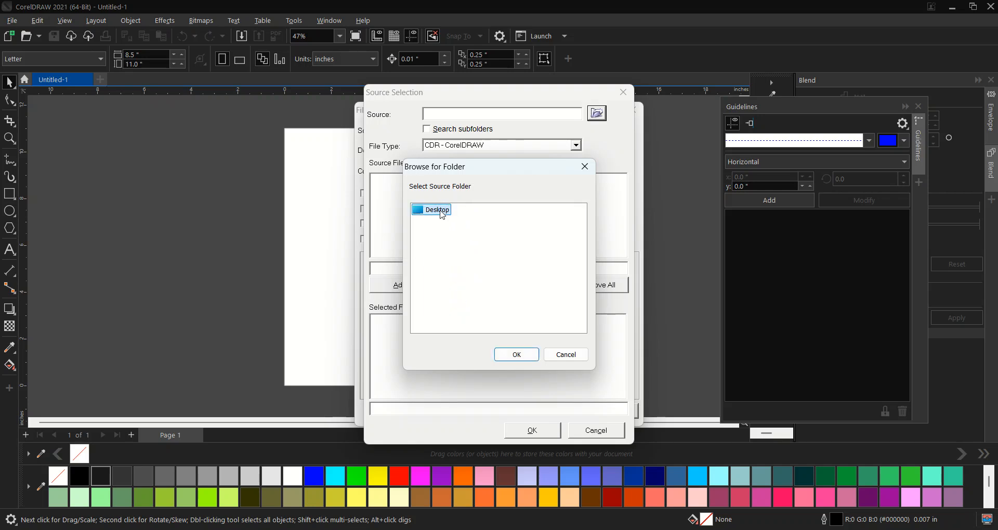
double_click(442, 210)
scroll(460, 234, down, 3)
scroll(463, 267, down, 1)
click(516, 354)
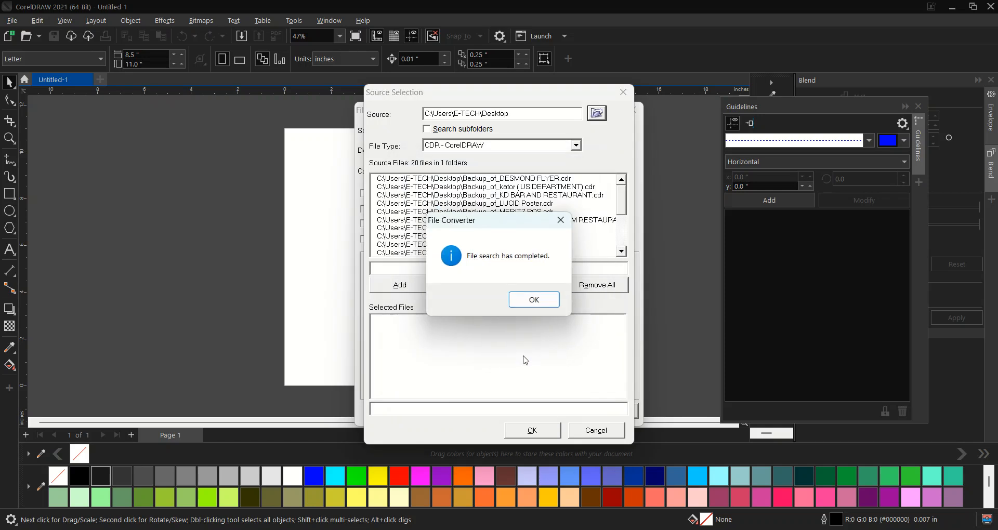
click(543, 303)
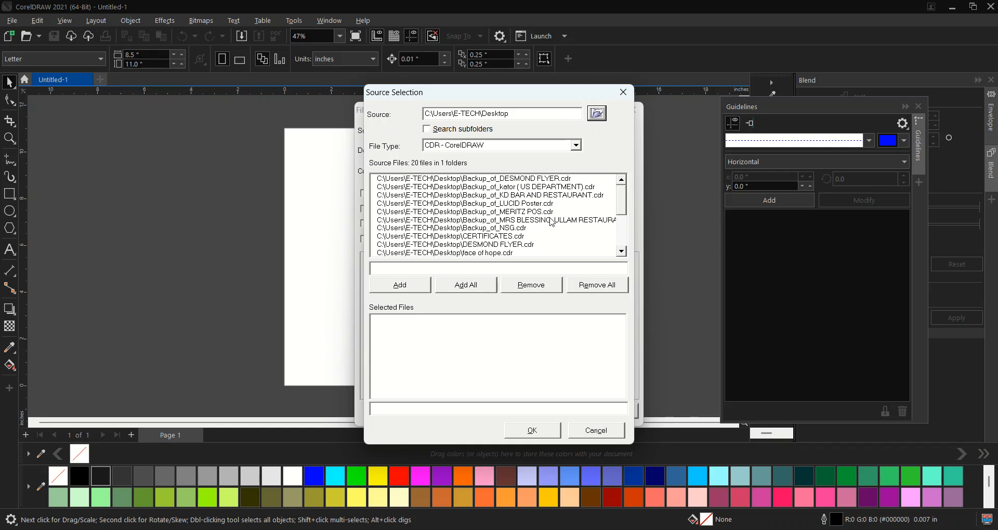
Step: Add SPAN CERTIFICATE.cdr to the selected files and accept the source selection
drag(620, 201, 627, 239)
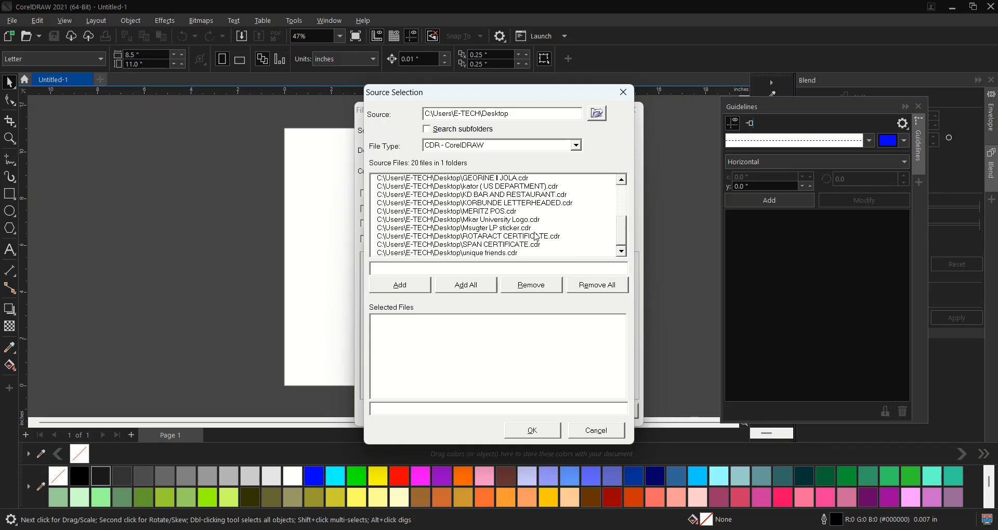
click(473, 245)
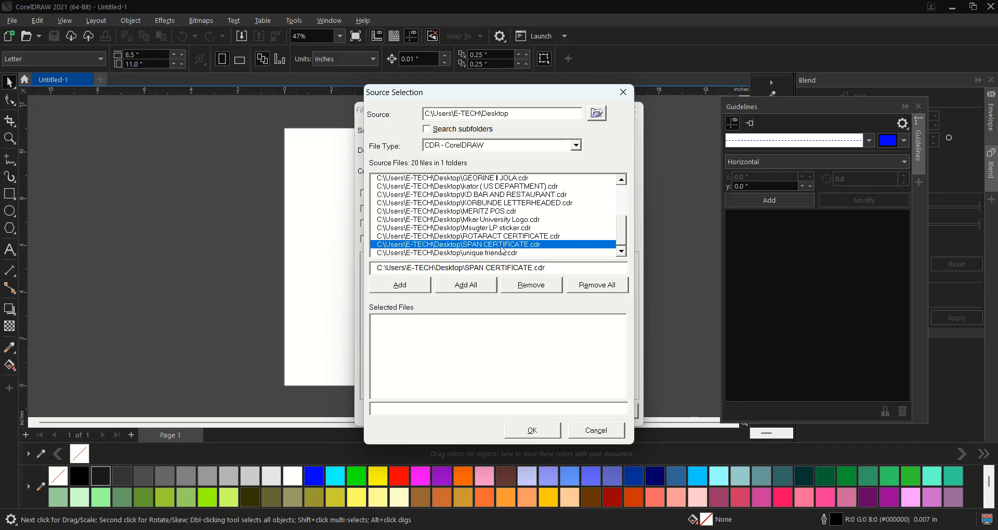
click(409, 288)
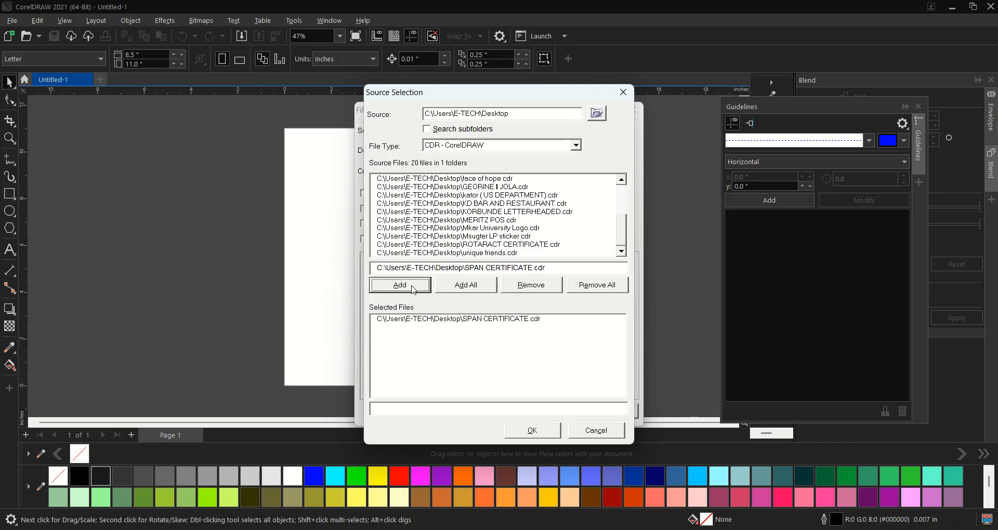
click(532, 431)
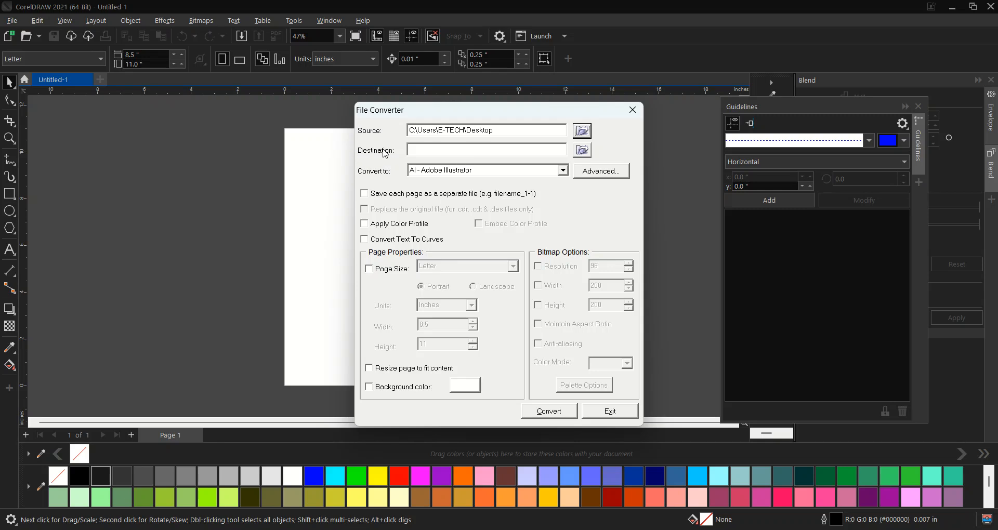
Step: Choose the SPAN folder on the Desktop as the conversion destination
click(582, 150)
scroll(460, 271, down, 10)
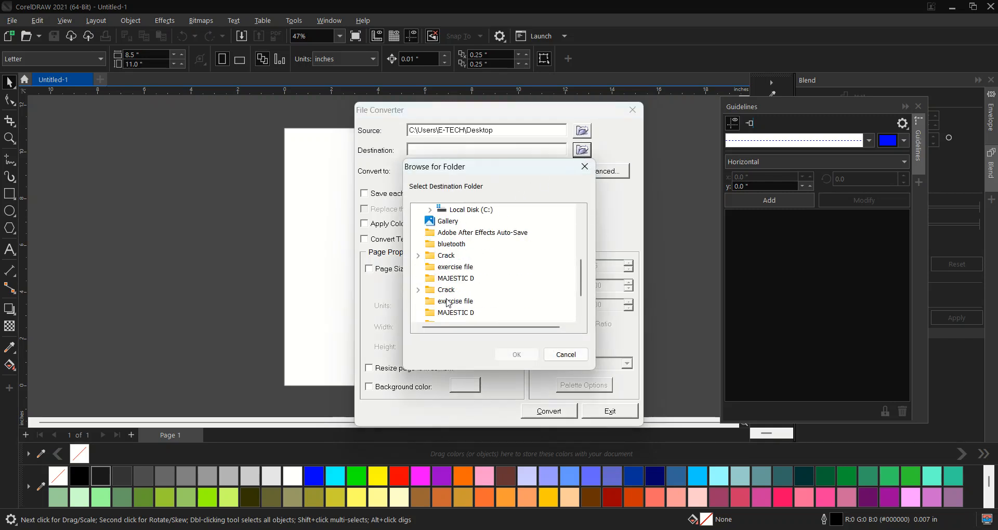
click(446, 291)
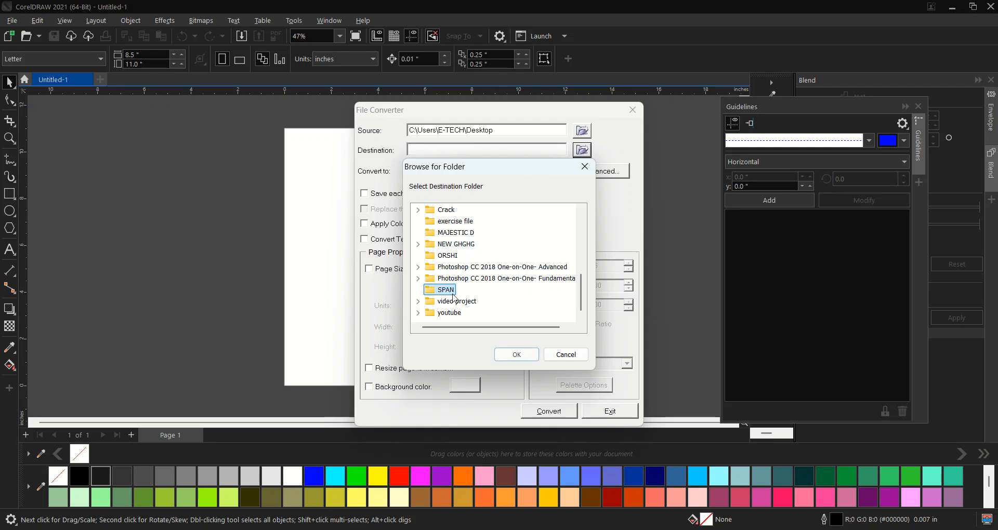
click(527, 359)
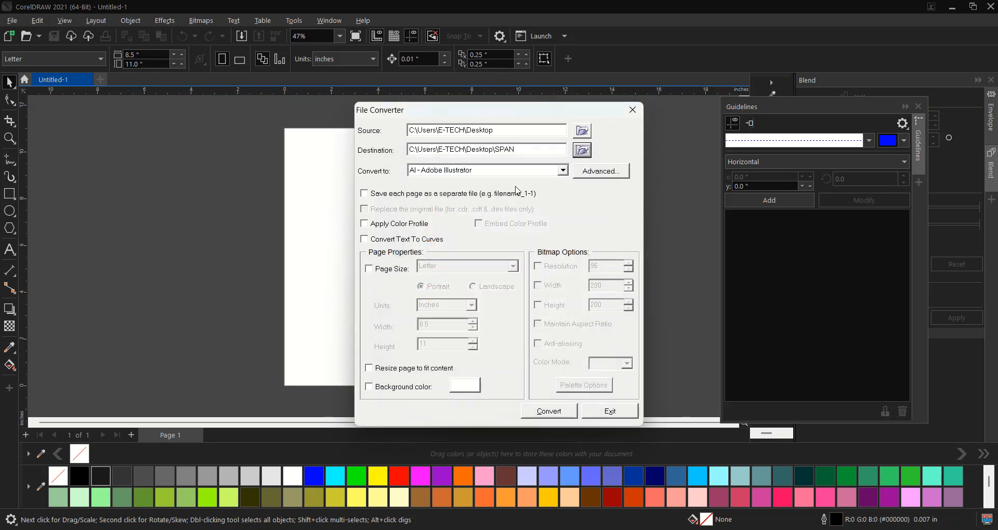
Step: Set the output format to JPG - JPEG Bitmaps, with each page saved as a separate file and text converted to curves
click(563, 171)
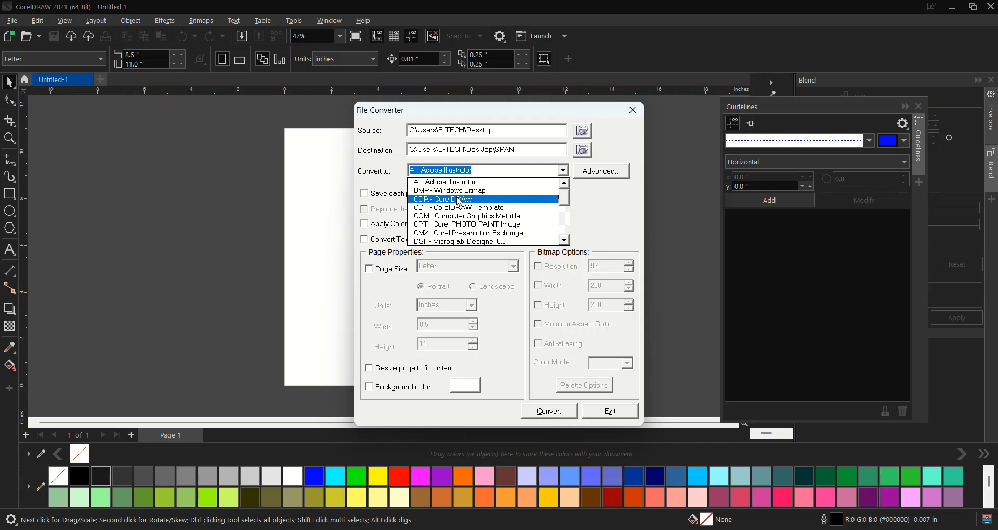
drag(564, 201, 564, 216)
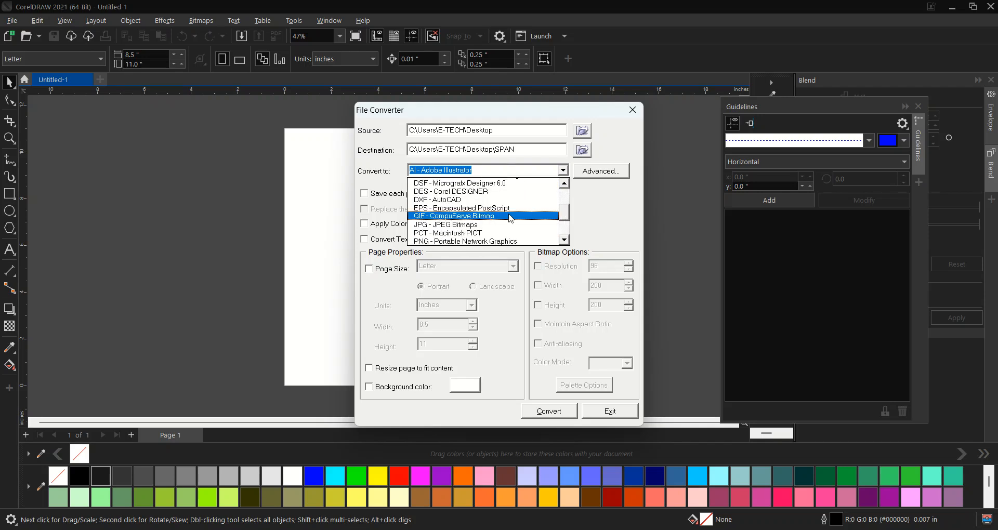
click(469, 227)
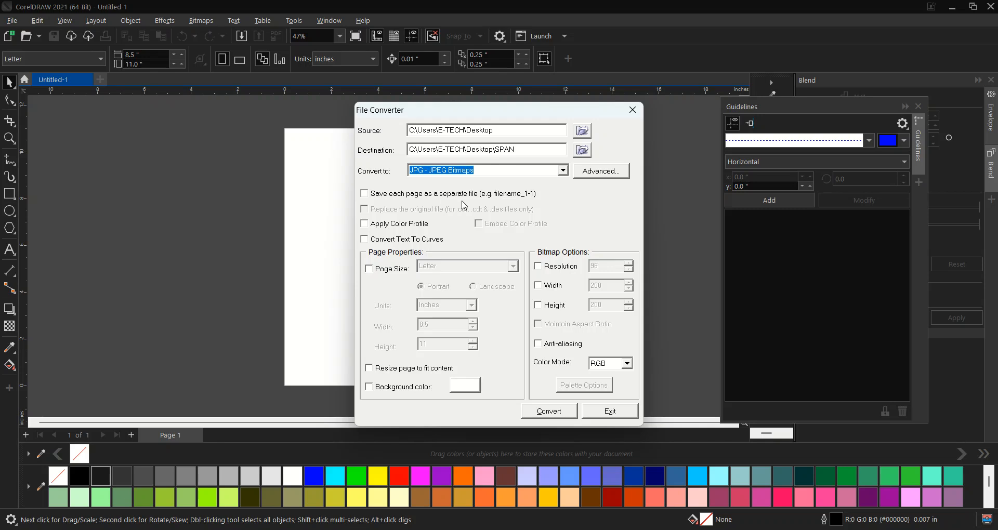
click(369, 196)
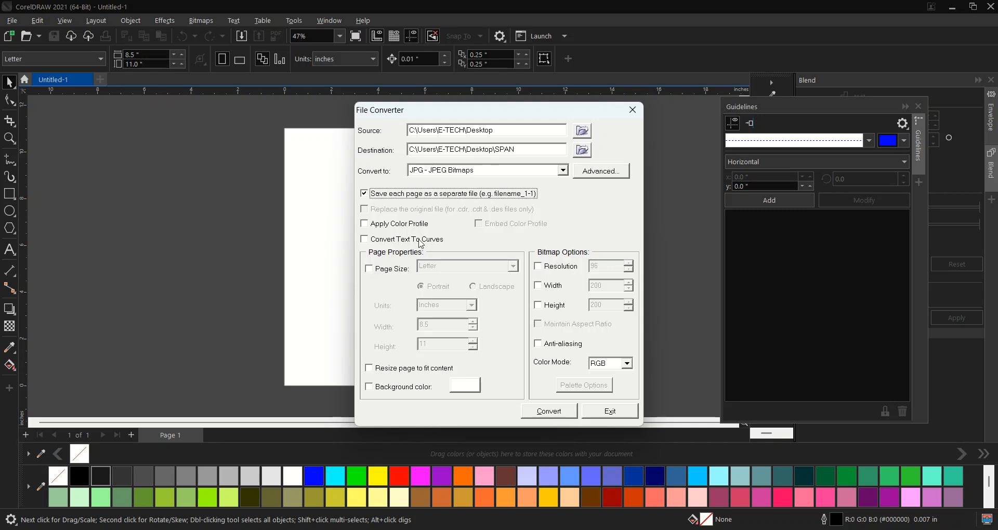
click(365, 240)
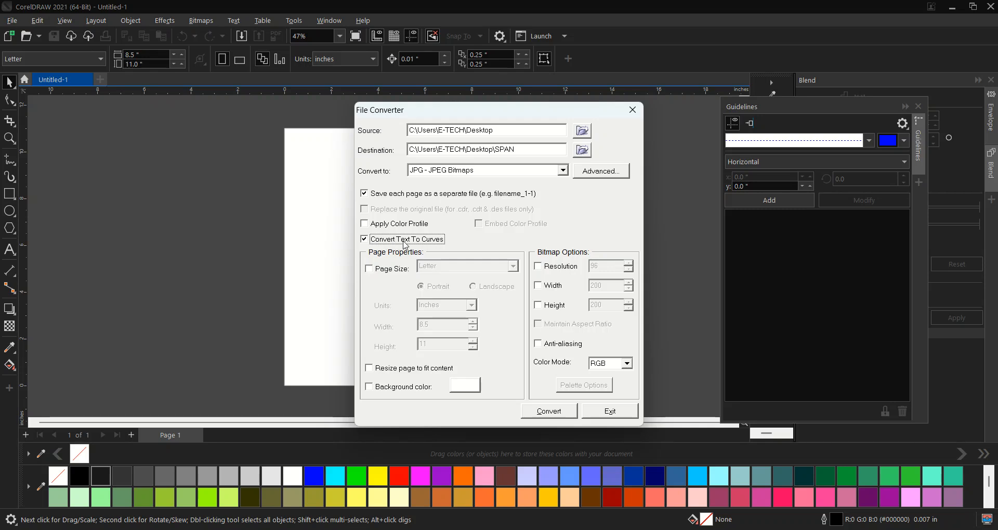
Step: Set the bitmap resolution to 600, keep the color mode at RGB, and run the conversion
click(539, 267)
click(606, 266)
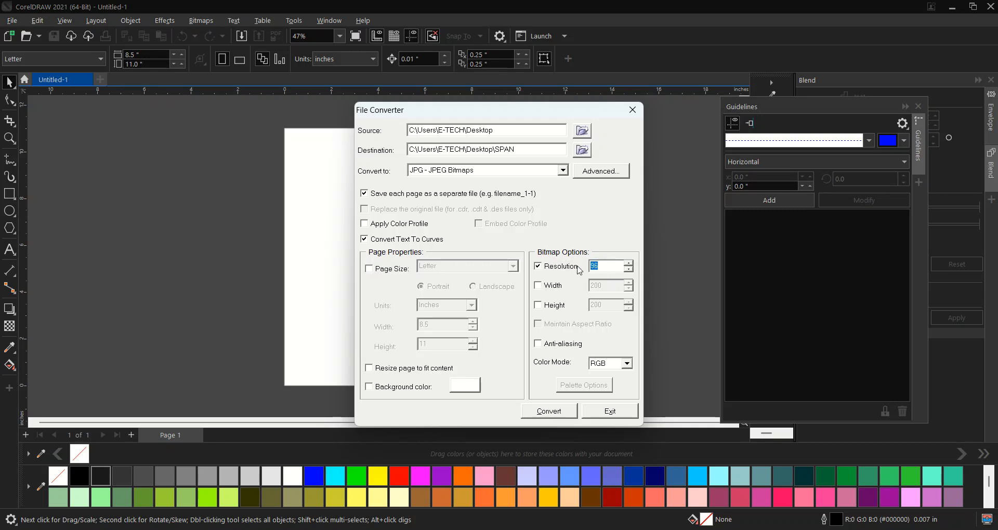
text(6)
click(628, 364)
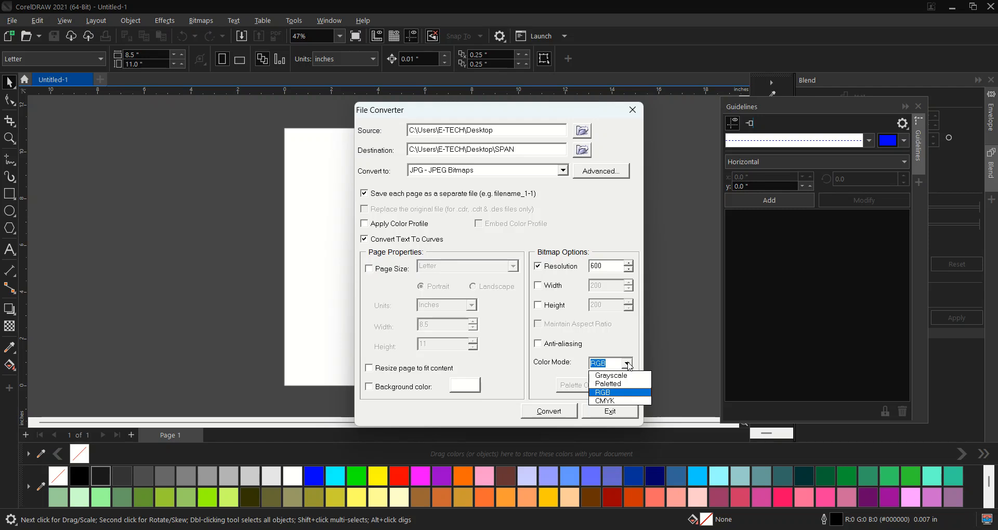
click(633, 365)
click(628, 366)
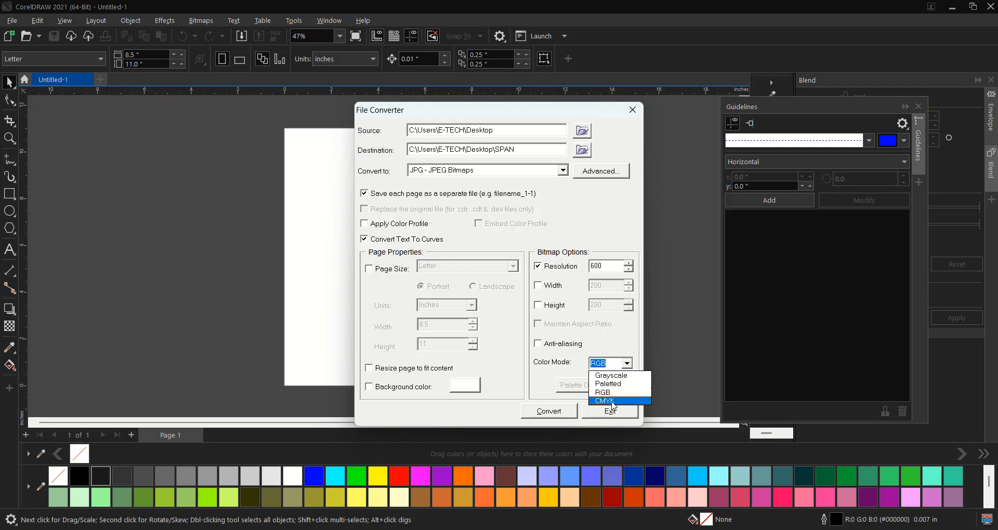
click(606, 365)
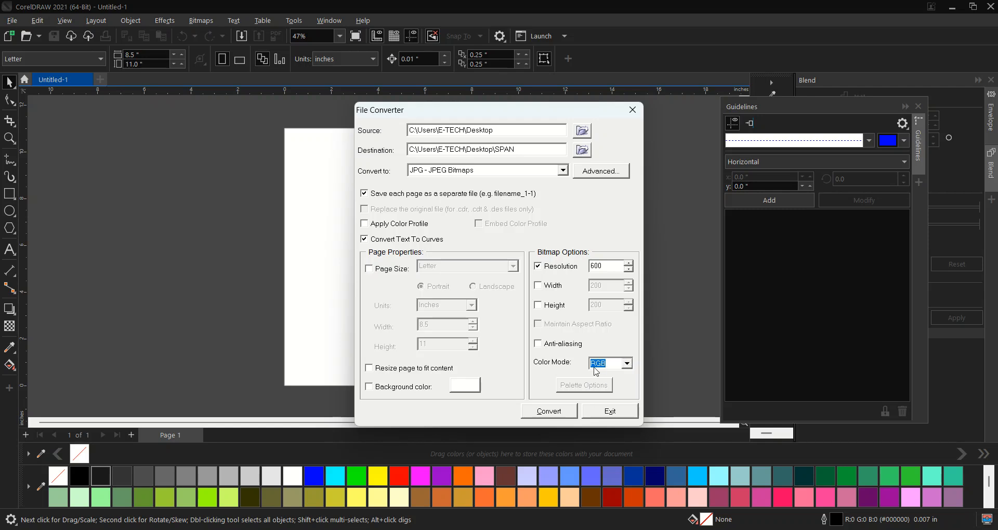
click(552, 411)
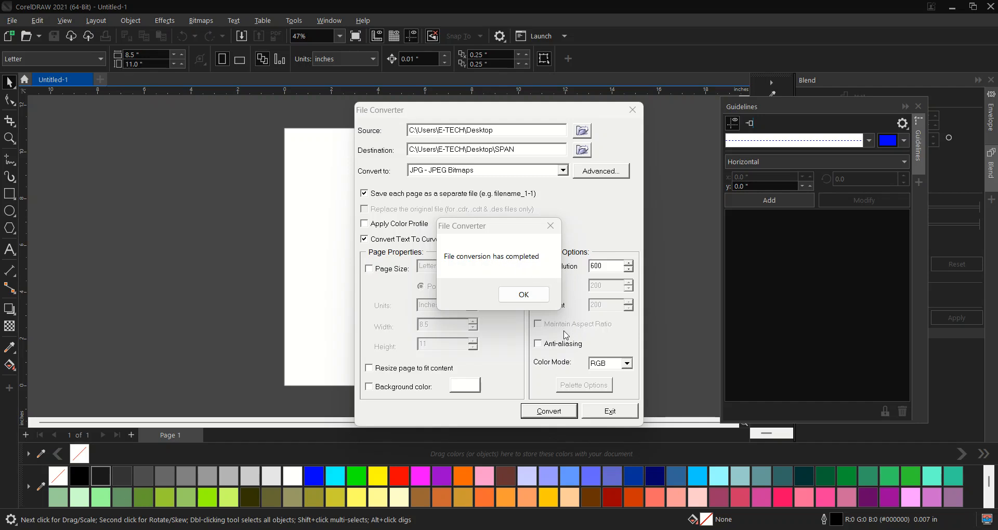
Step: Dismiss the conversion completion message and open the SPAN folder on the Windows desktop
click(524, 295)
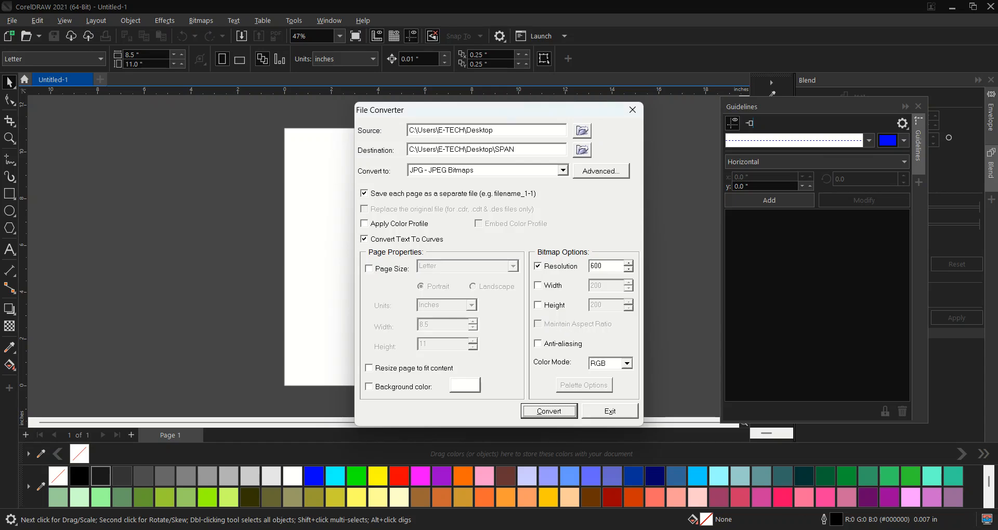
key(super+d)
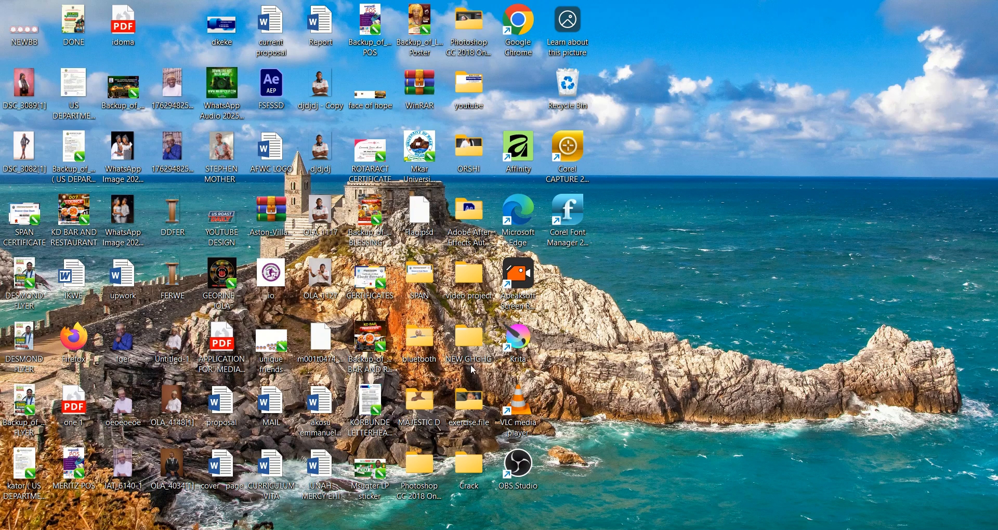
double_click(421, 282)
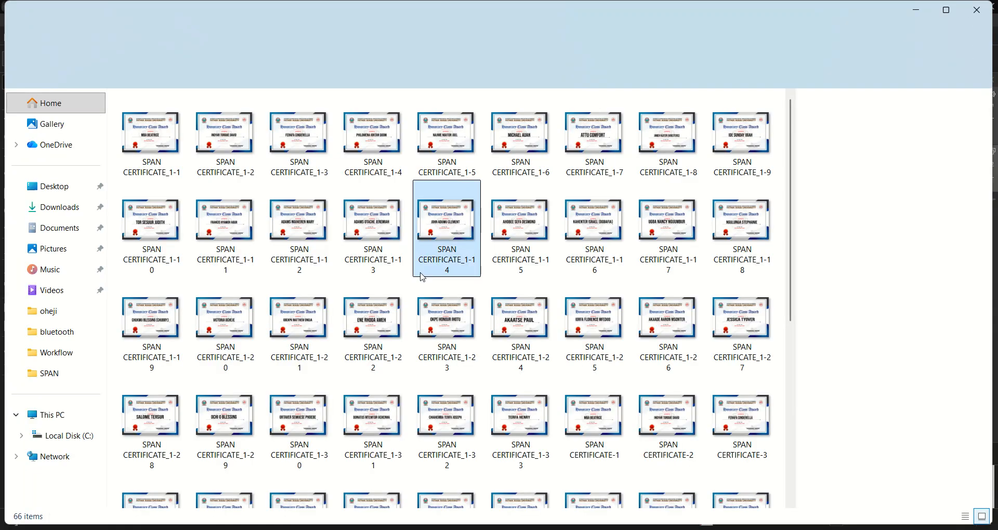
Step: Look through the exported certificate images in the SPAN folder, down to SPAN CERTIFICATE-33, to check that each page has its own file
click(412, 461)
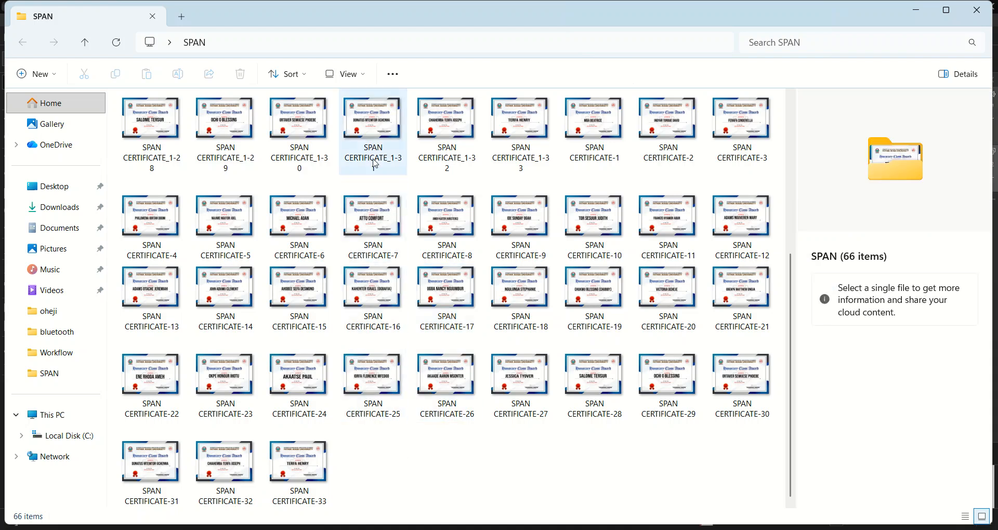
click(364, 136)
click(447, 143)
click(520, 145)
click(601, 230)
click(557, 227)
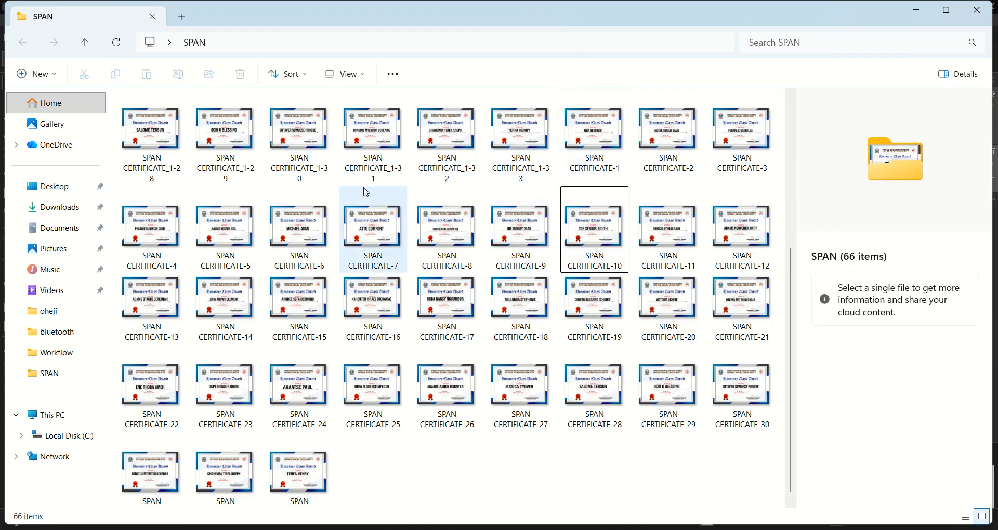
scroll(379, 213, down, 1)
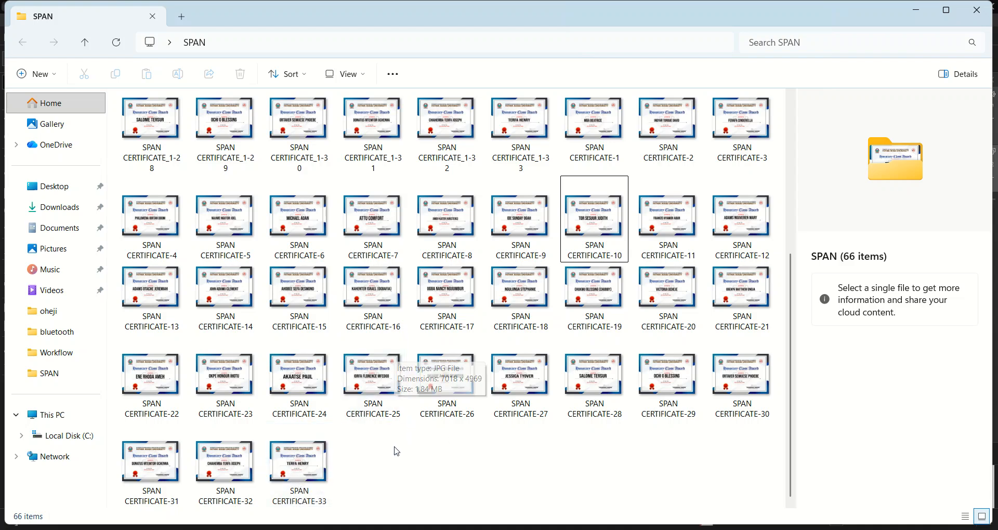
click(305, 469)
click(452, 460)
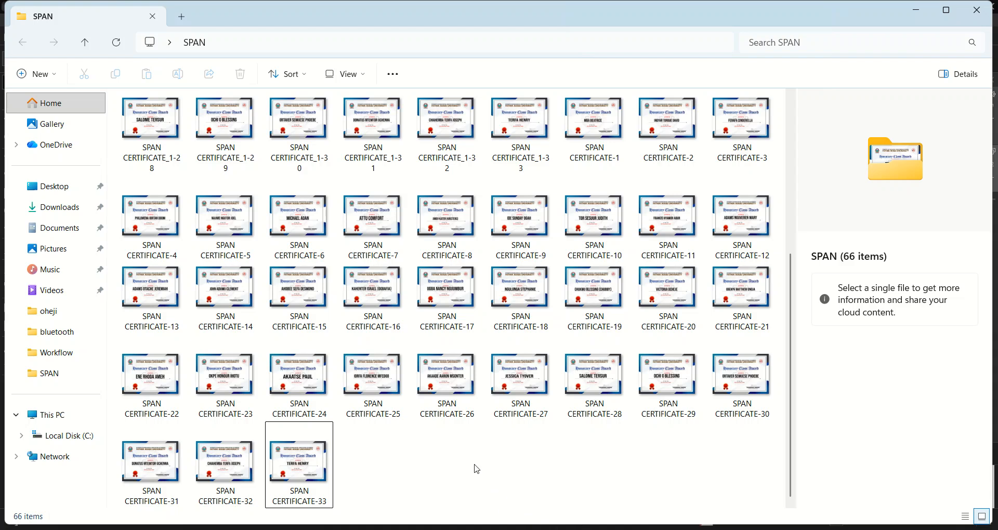
scroll(474, 468, up, 5)
scroll(470, 457, down, 4)
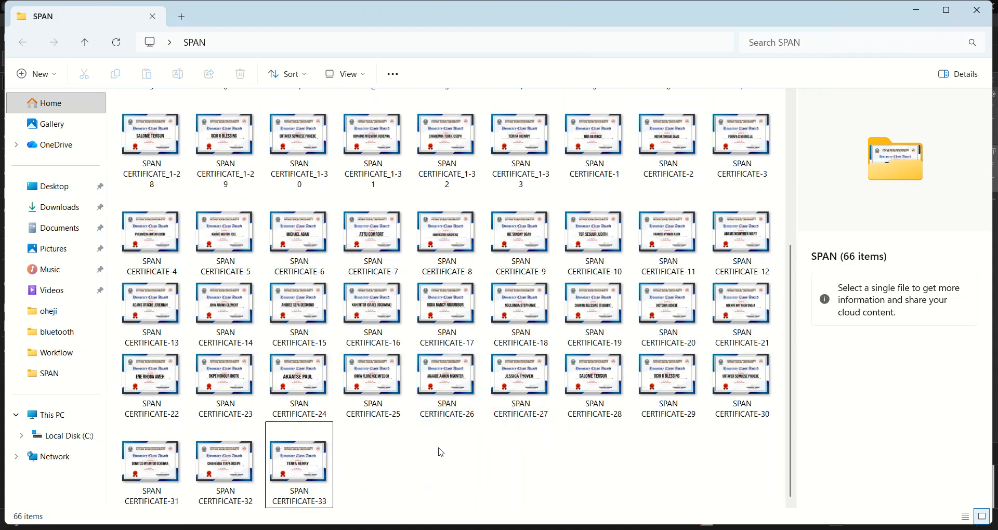
Step: Select SPAN CERTIFICATE-31 and SPAN CERTIFICATE-32 in turn to inspect their previews and file details
click(224, 465)
click(149, 465)
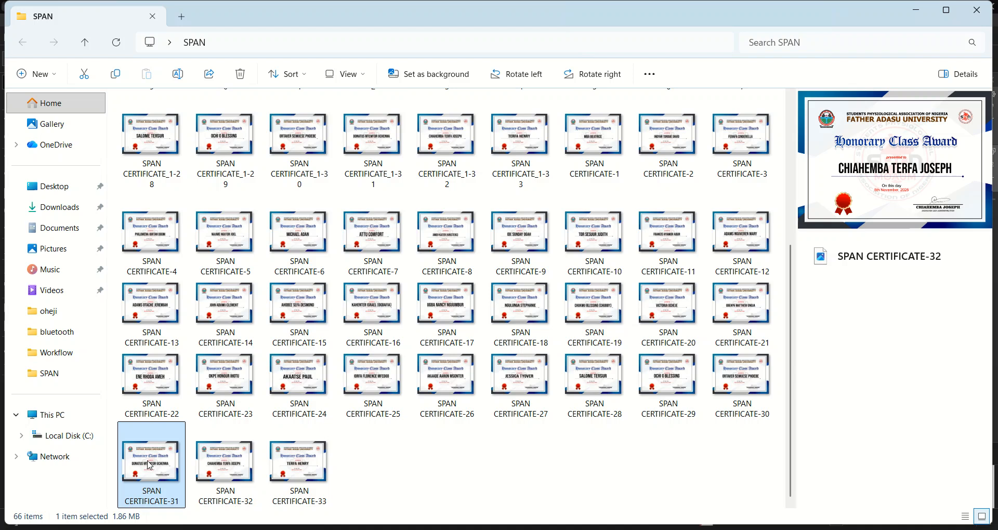
click(403, 454)
key(End)
click(400, 463)
click(229, 468)
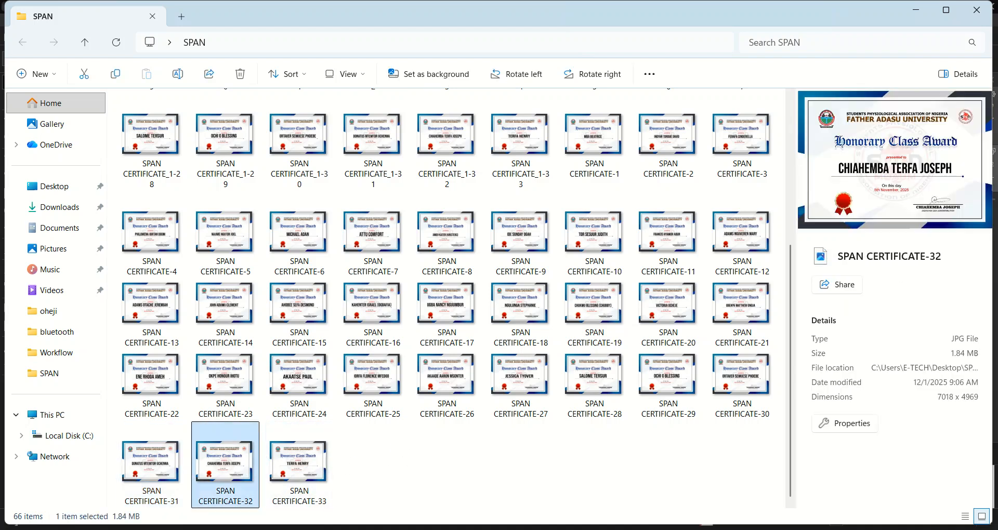